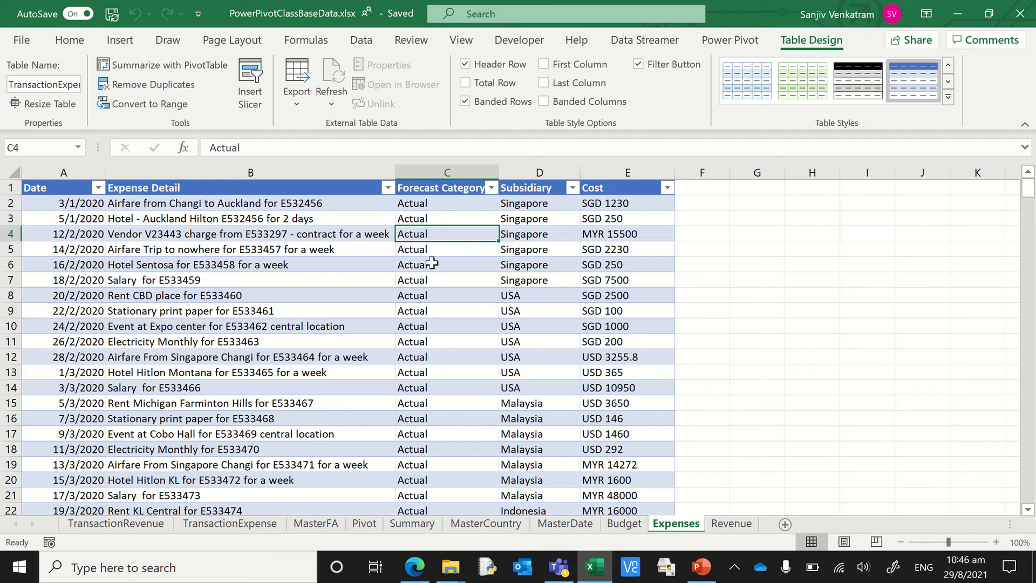
- Examine the Date, Expense Detail, Forecast Category, Subsidiary and Cost columns of the Expenses table, including how employee IDs appear in the expense descriptions
click(278, 172)
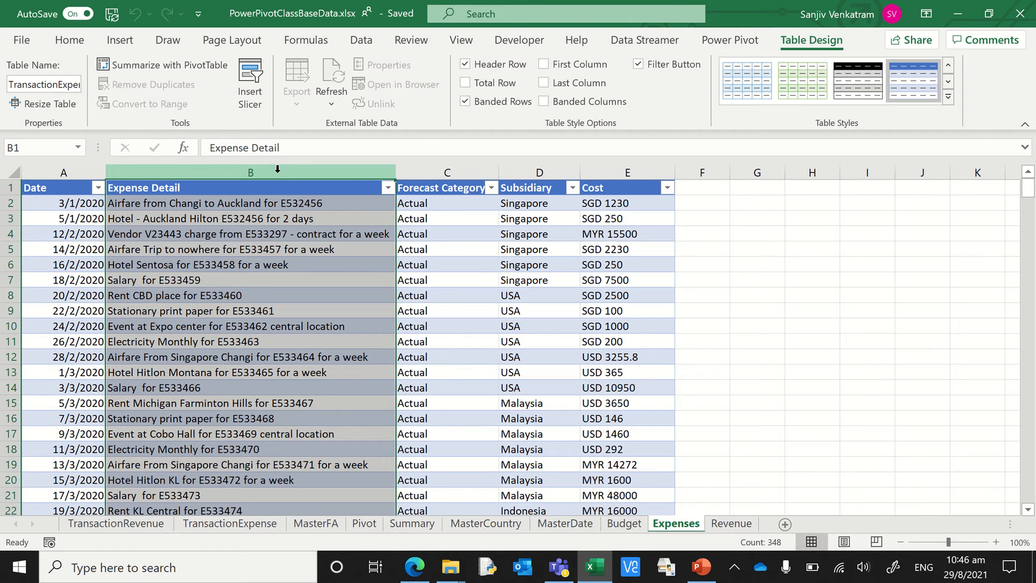
click(311, 282)
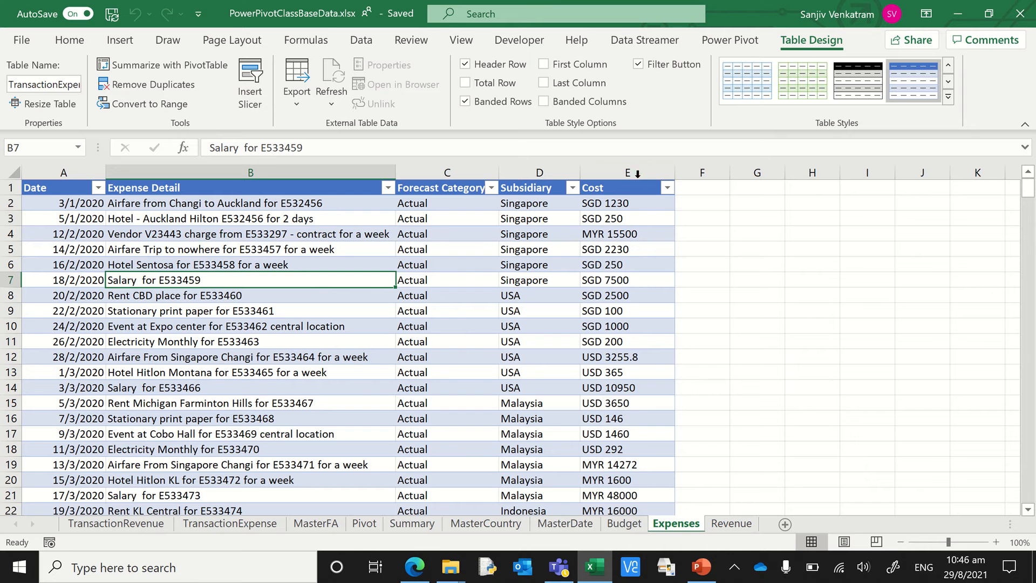
click(636, 172)
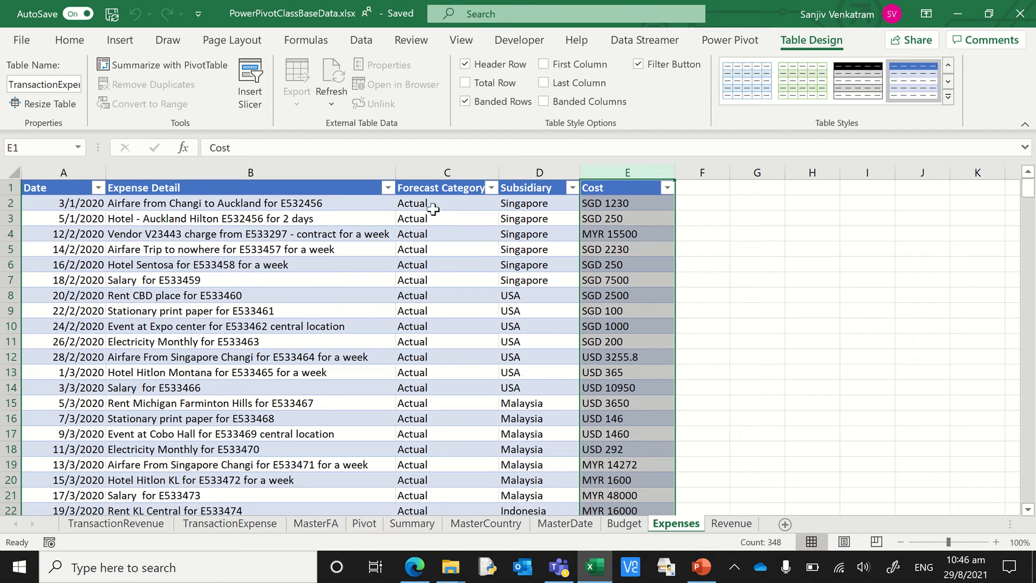
click(68, 171)
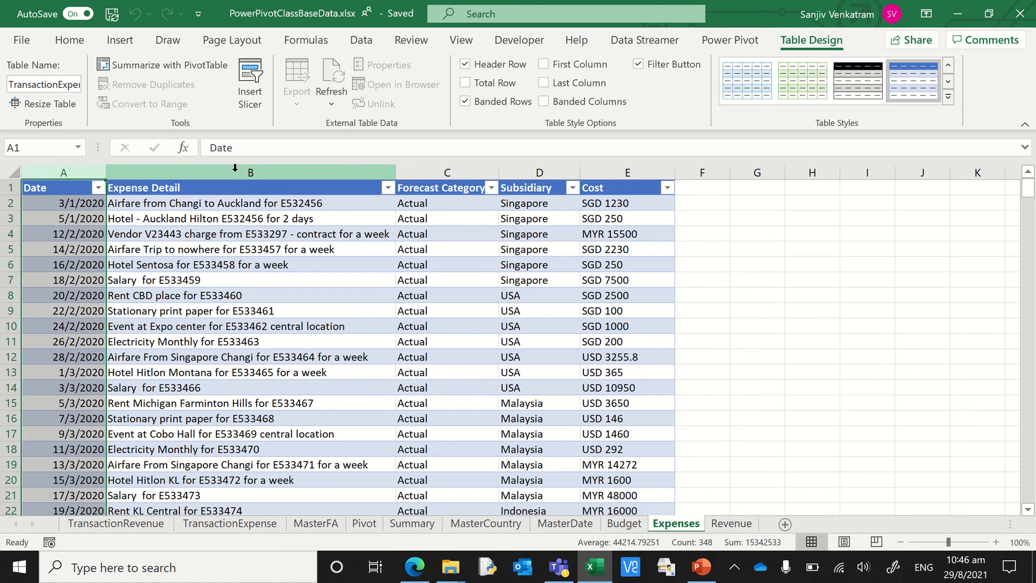
click(235, 167)
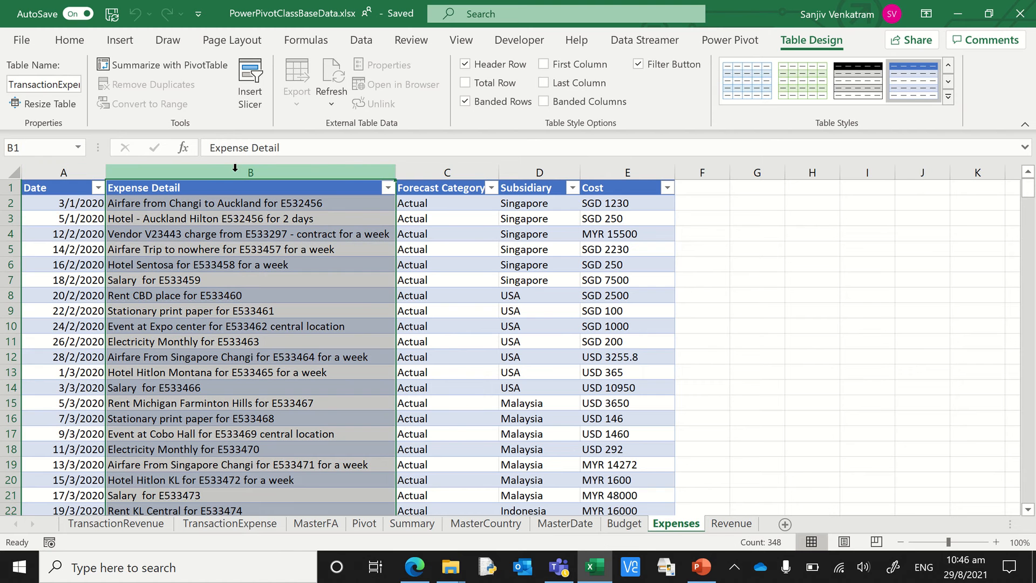
click(449, 166)
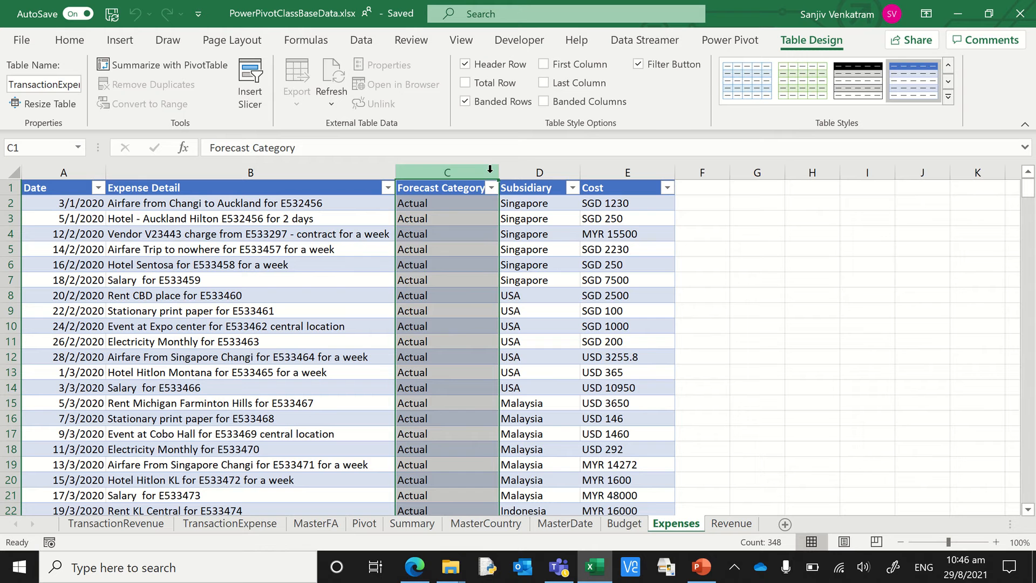
click(534, 169)
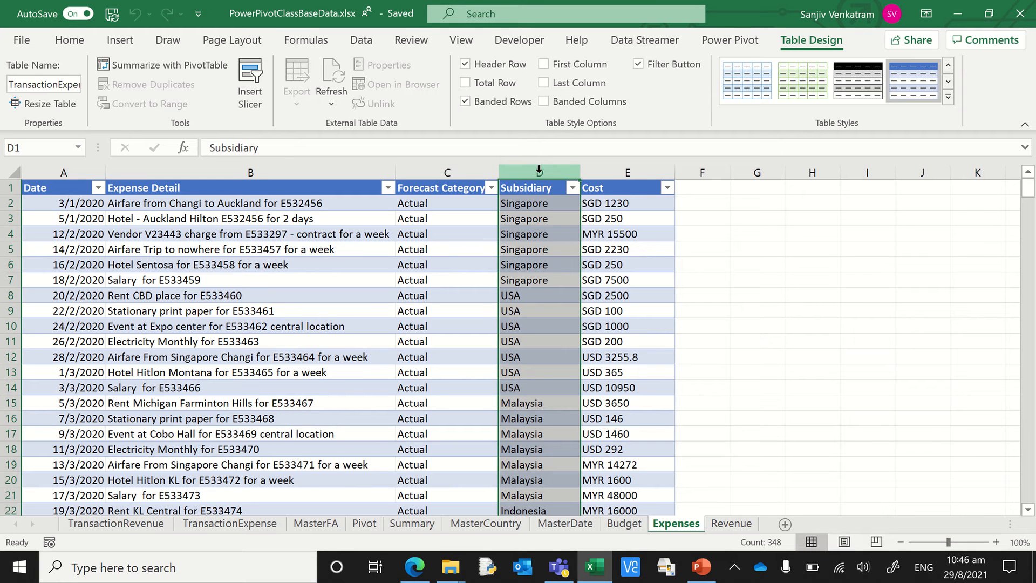
click(598, 170)
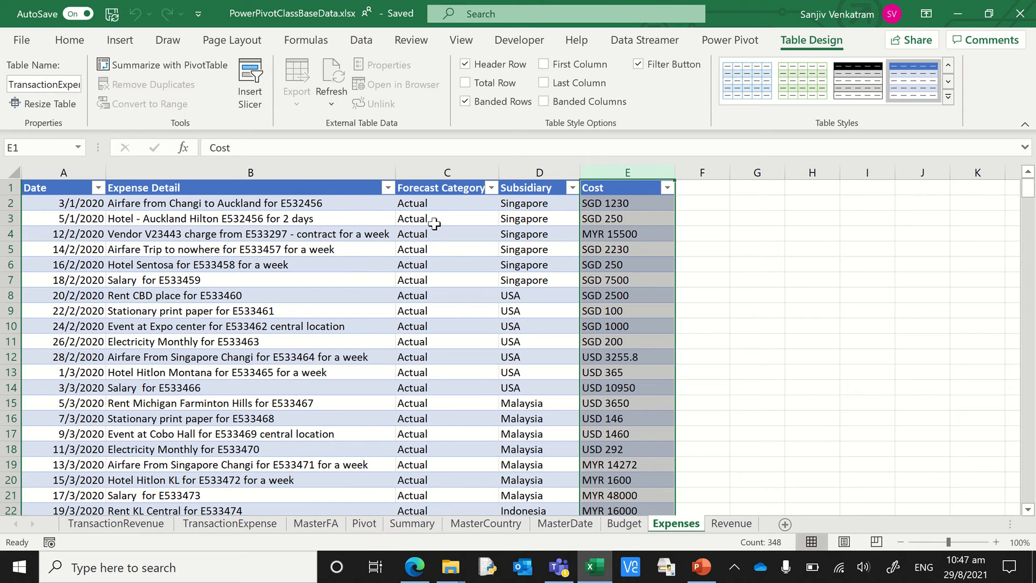
click(303, 165)
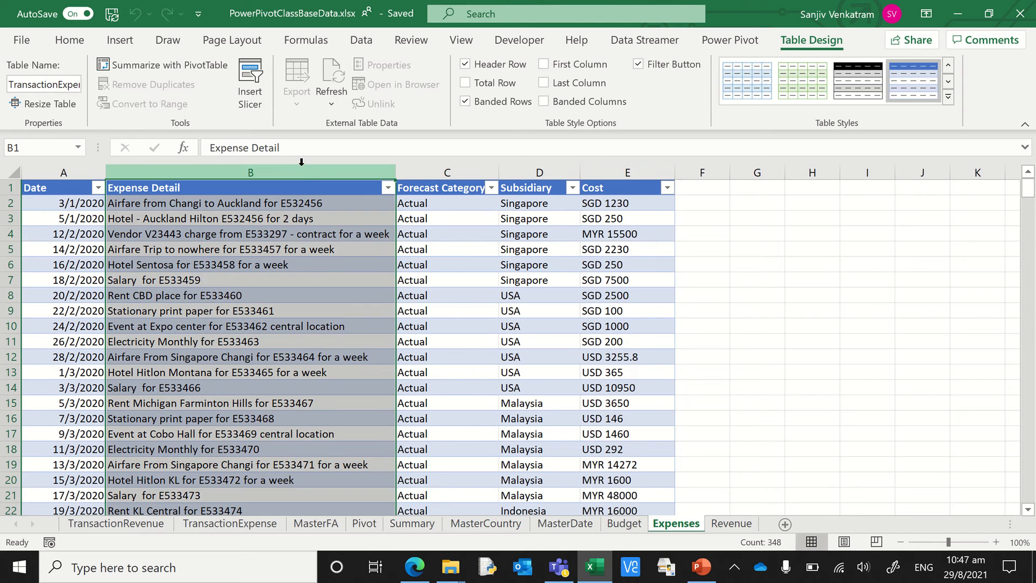
click(295, 204)
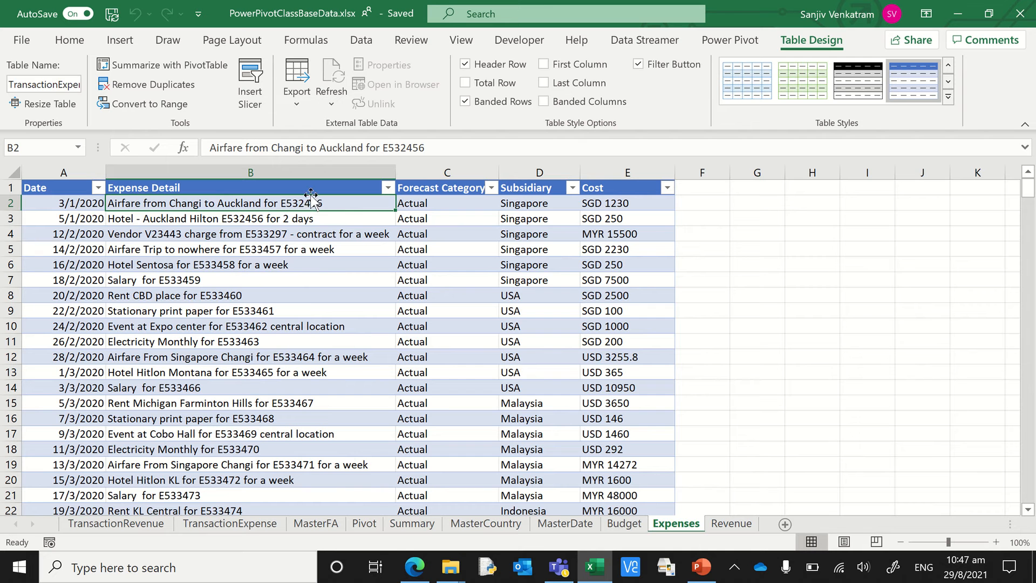
click(297, 352)
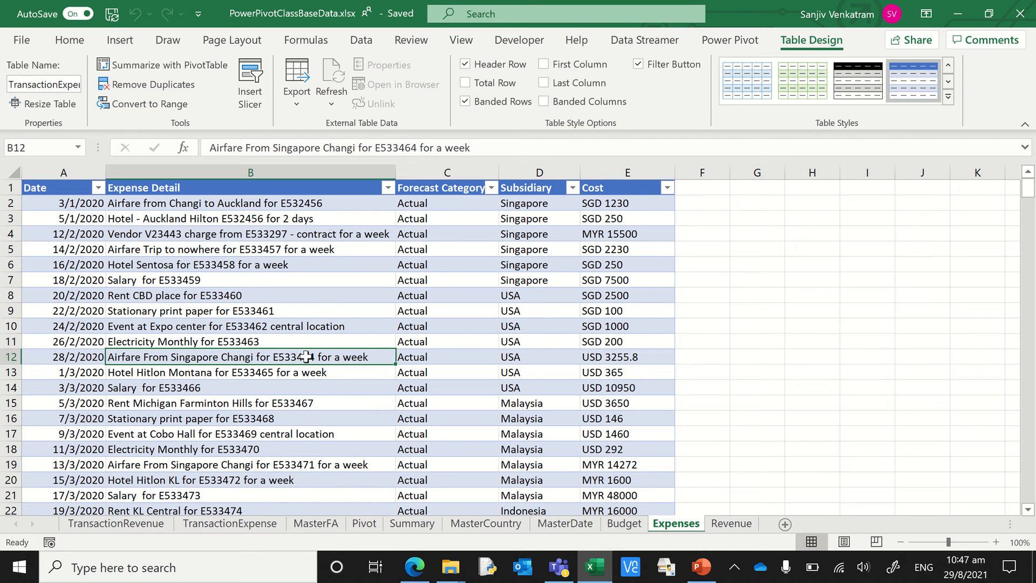
click(256, 296)
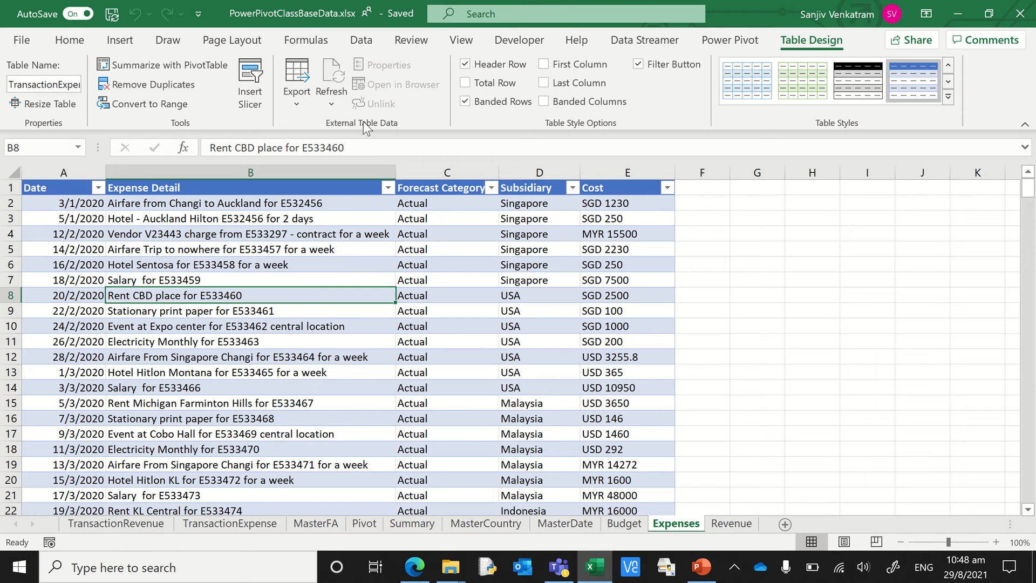
- Launch the Power Query Editor, view the existing TransactionExpense query, and close the editor
click(362, 43)
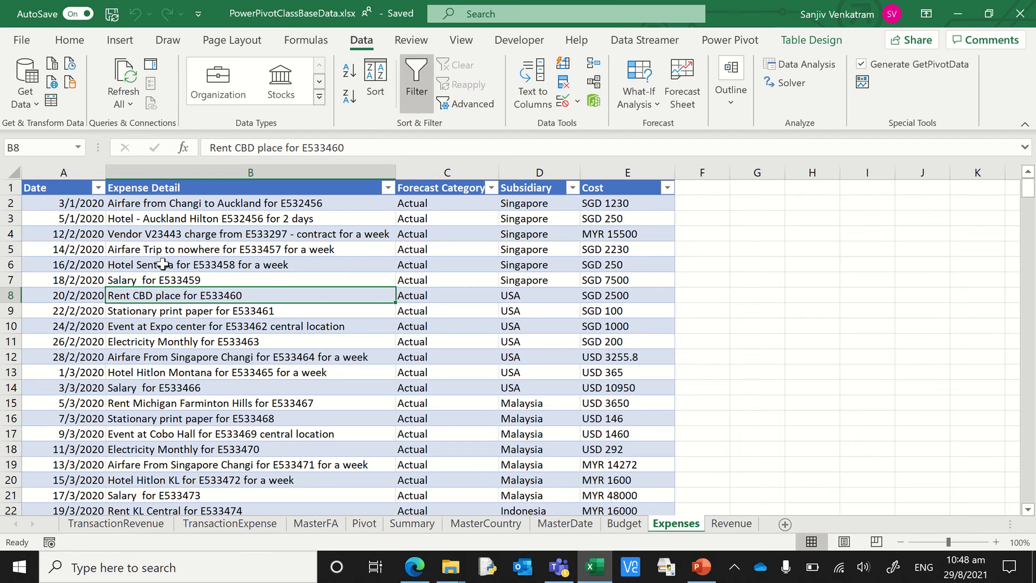
click(35, 107)
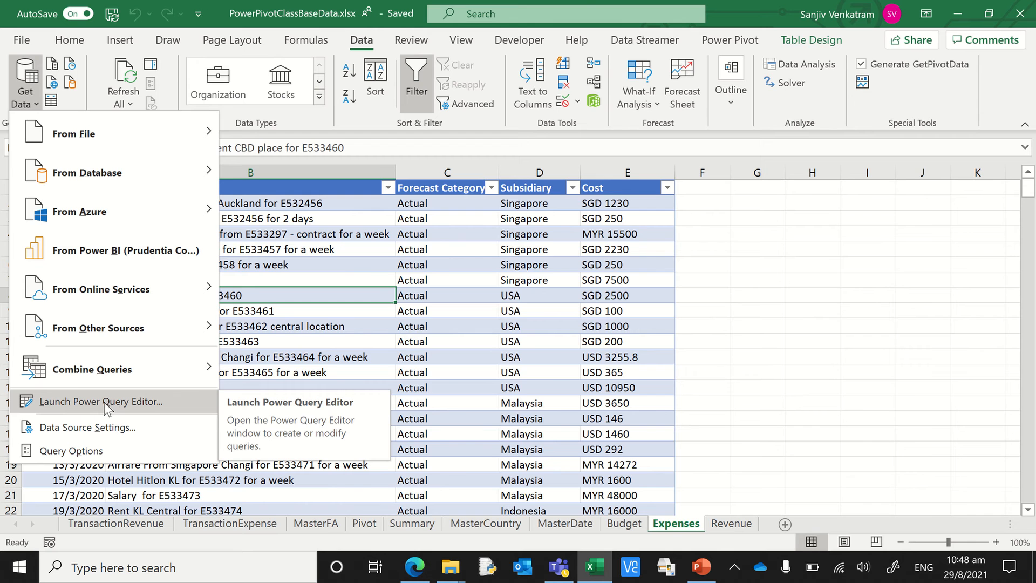
click(111, 405)
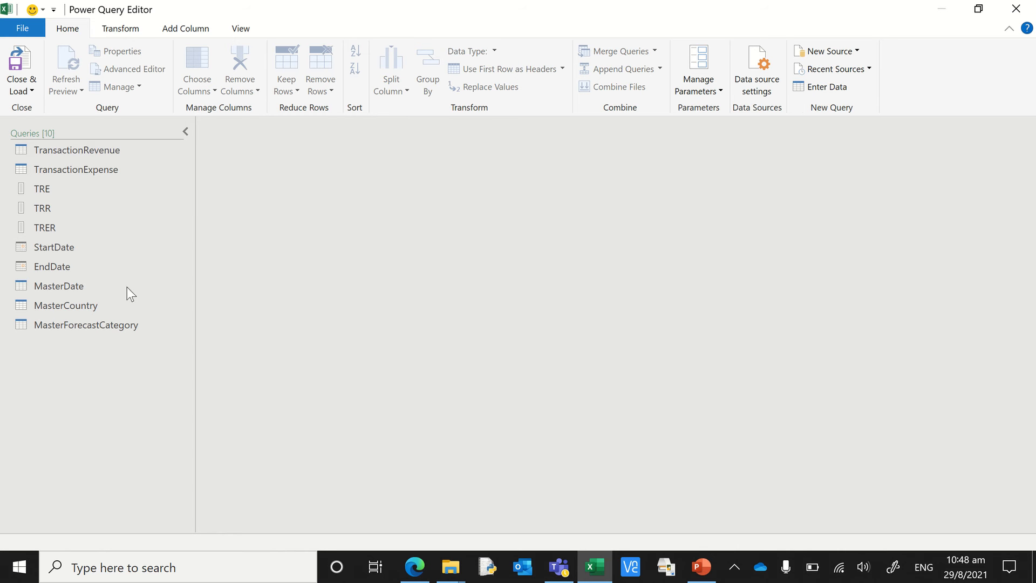
click(108, 169)
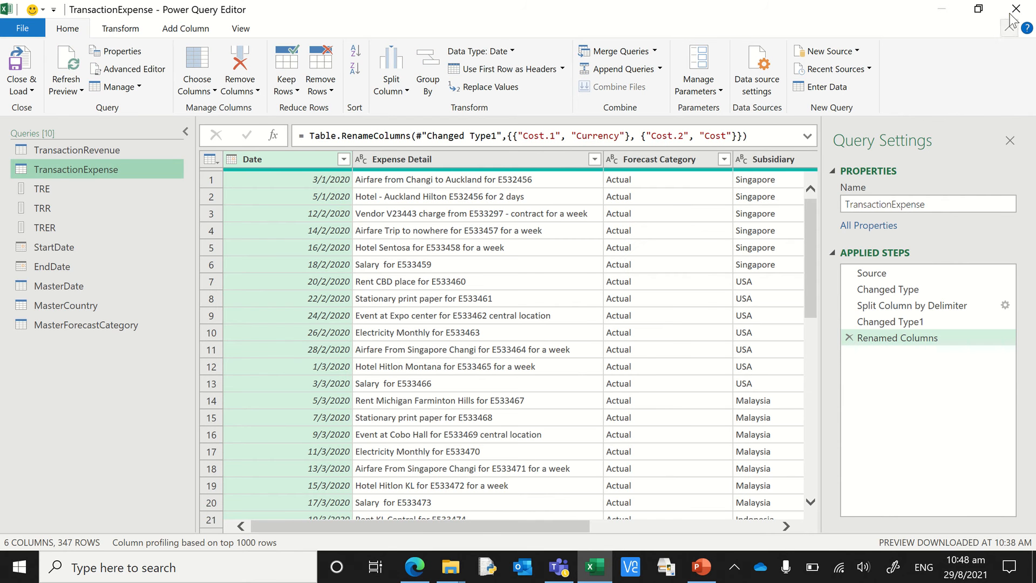
click(1016, 9)
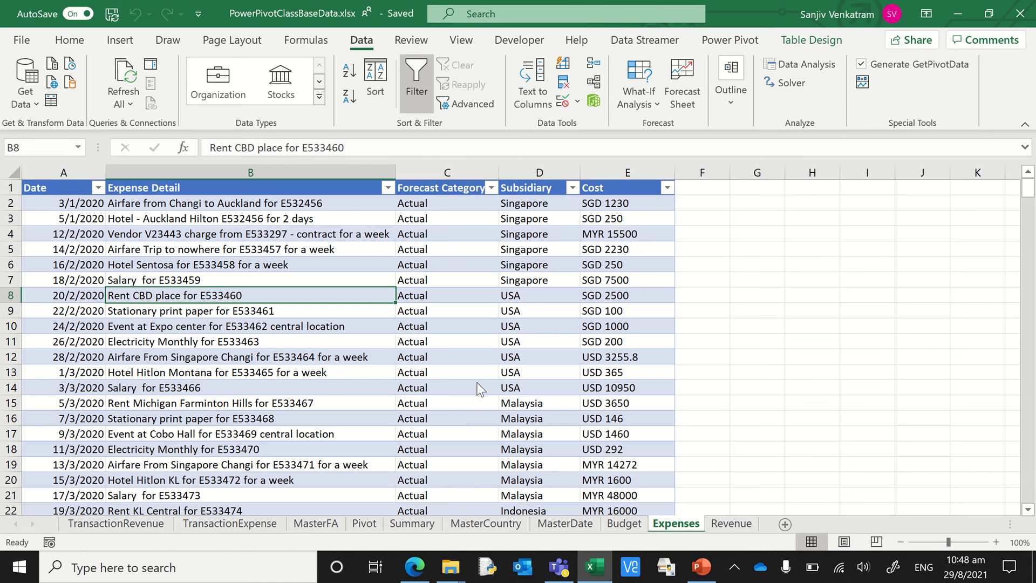
- Load the Expenses sheet's table into Power Query as a new query and expand the list of queries
click(334, 372)
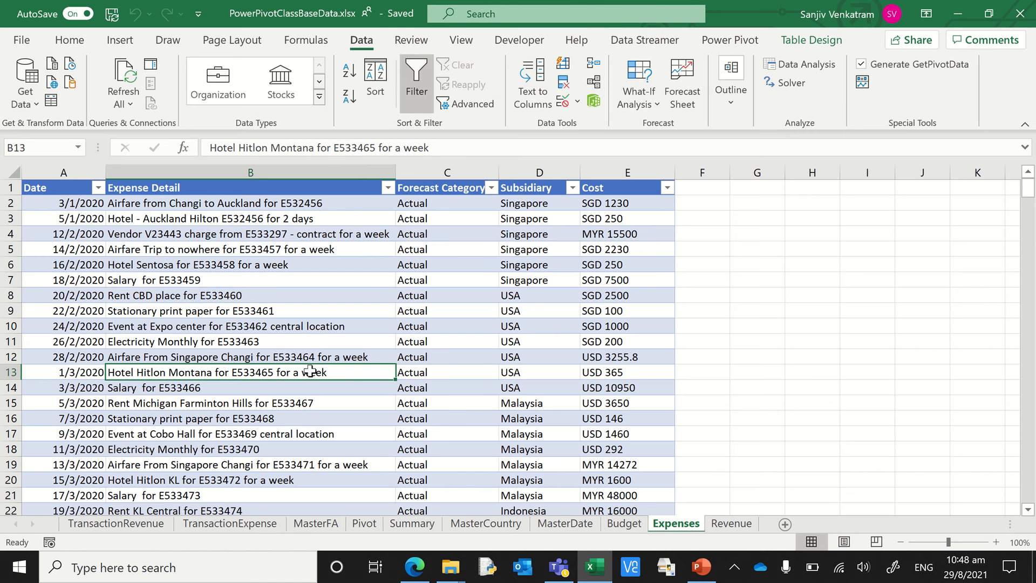
click(52, 101)
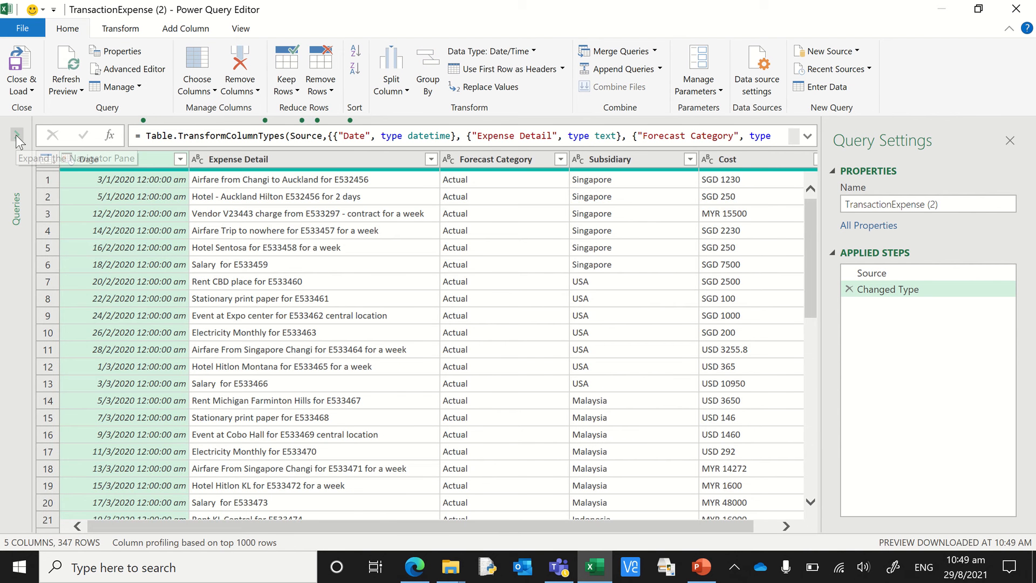
click(16, 135)
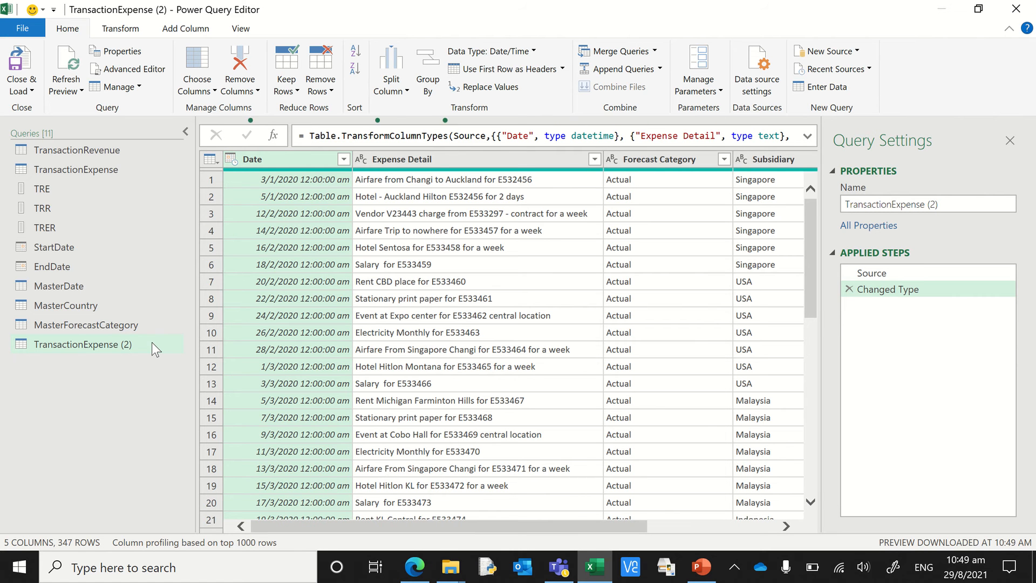
- Start a custom column named EmployeeID in the new TransactionExpense (2) query
click(431, 160)
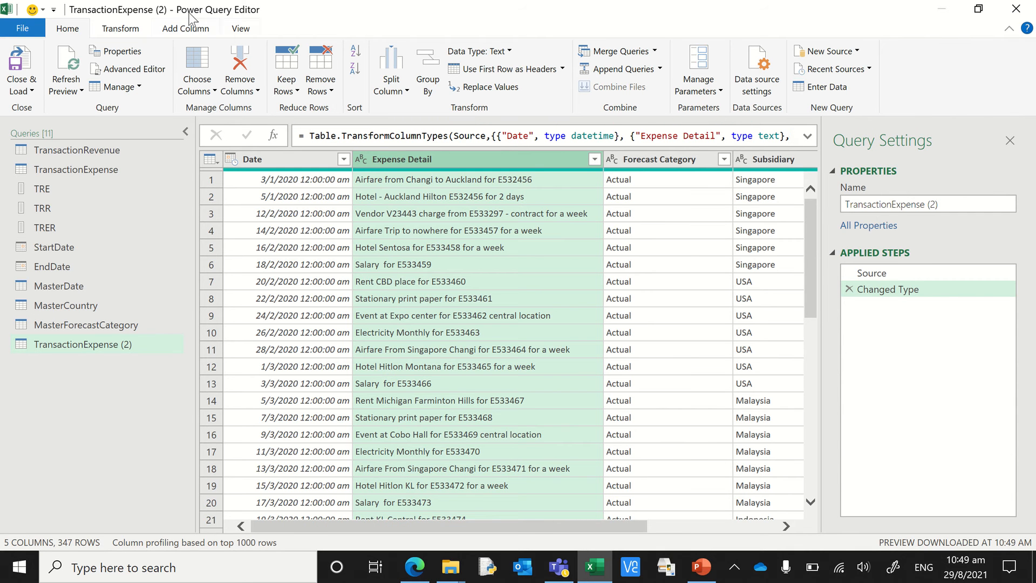
click(185, 30)
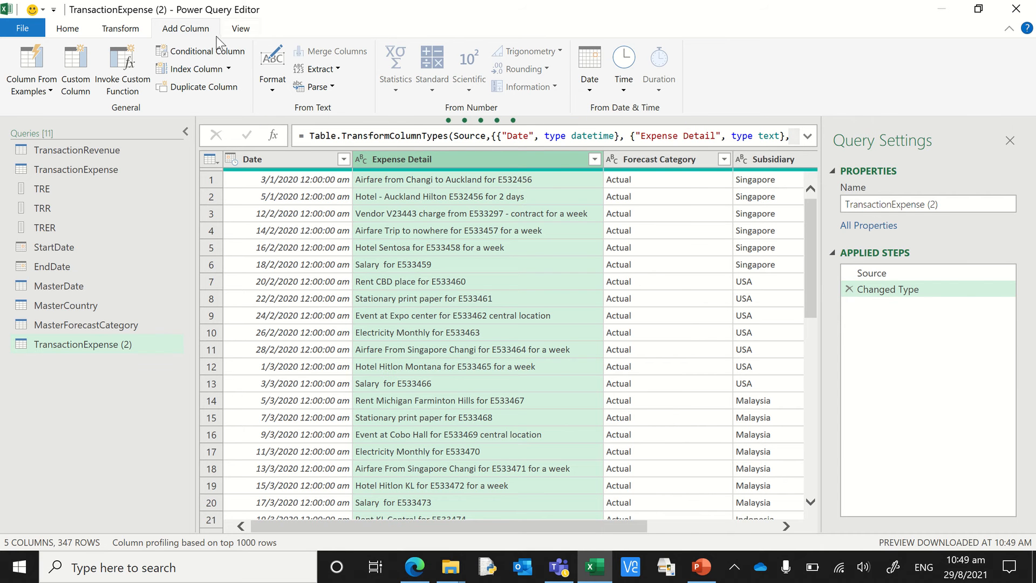
click(79, 83)
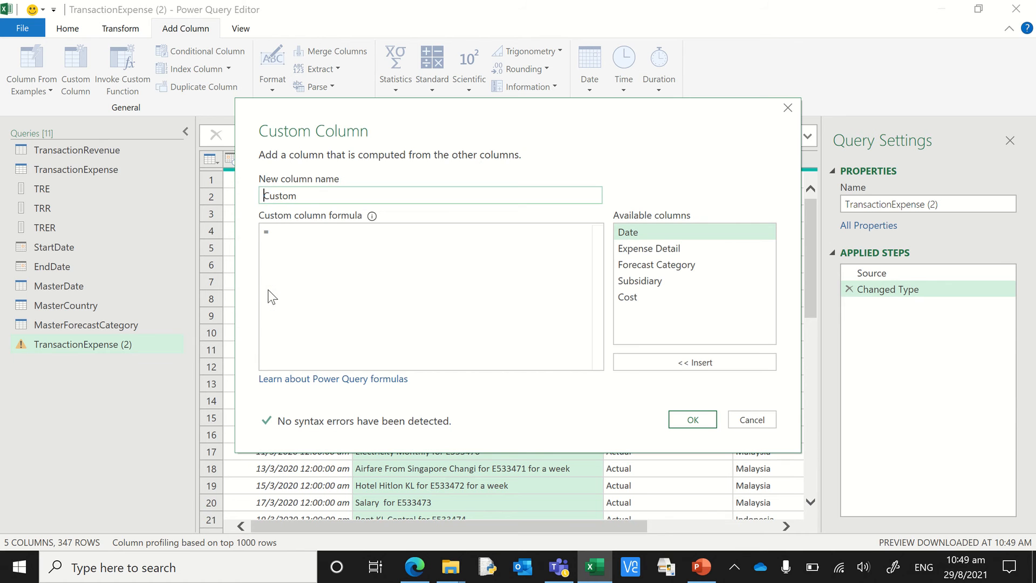
double_click(308, 195)
text(EmployeeID)
click(303, 232)
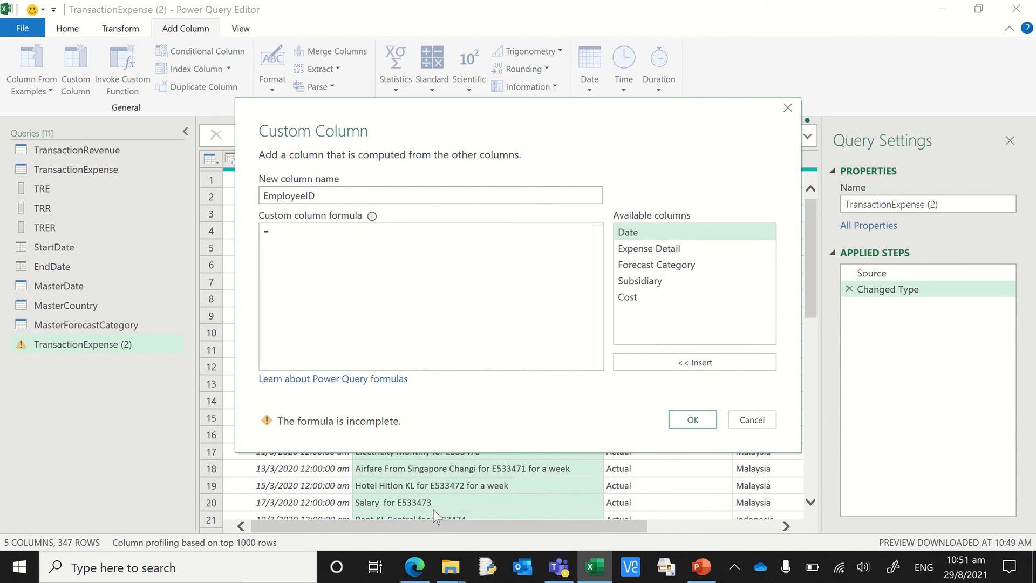
- Switch to Microsoft Edge to check the Table.Range documentation page, and return to the custom column definition
click(414, 566)
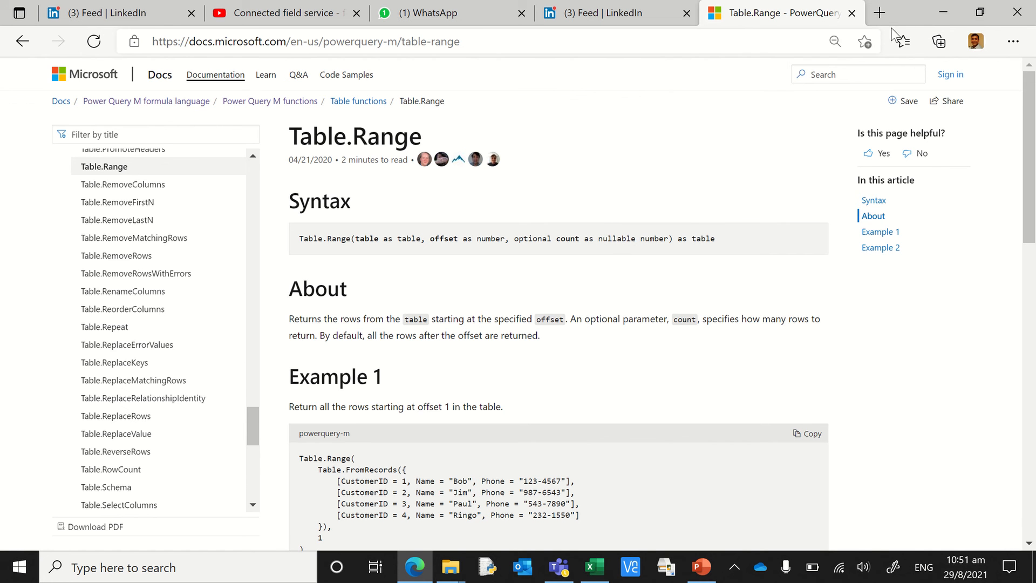
click(942, 14)
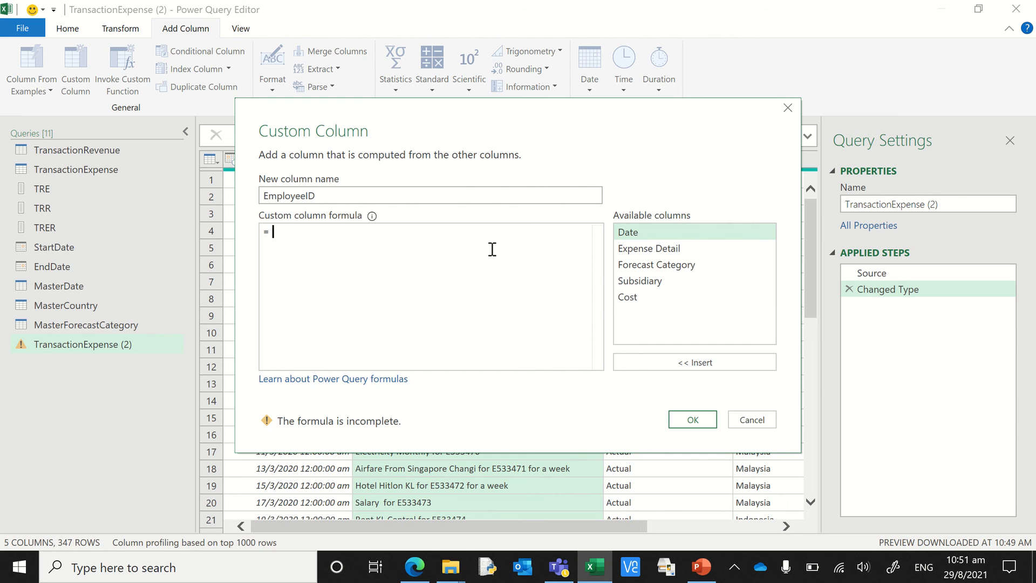
- Begin the EmployeeID formula with the Text.Range function, using [Expense Detail] as its text argument
text(text.)
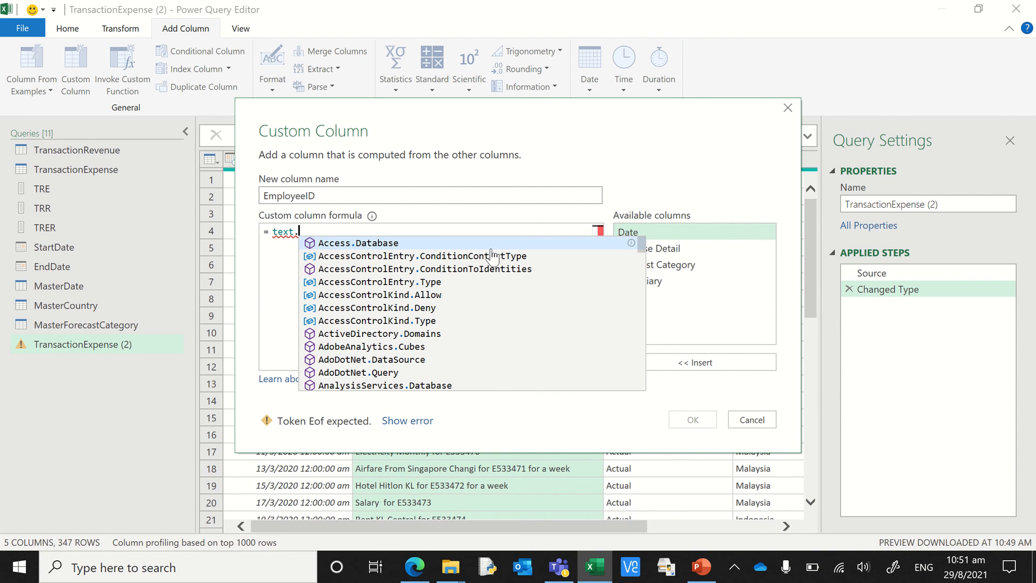
text(range)
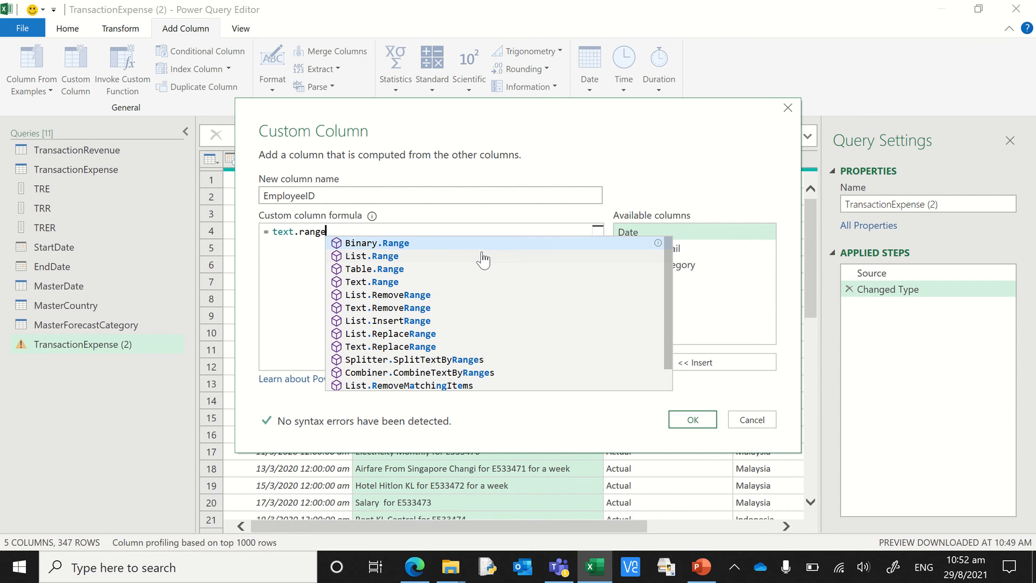
click(387, 282)
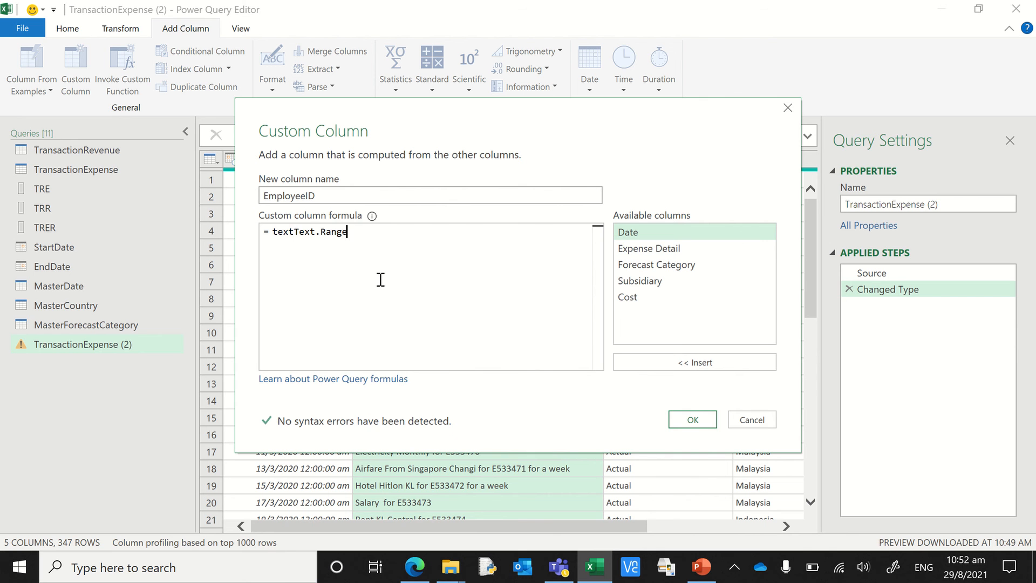
click(296, 231)
key(BackSpace)
key(BackSpace)
key(BackSpace)
key(BackSpace)
text(()
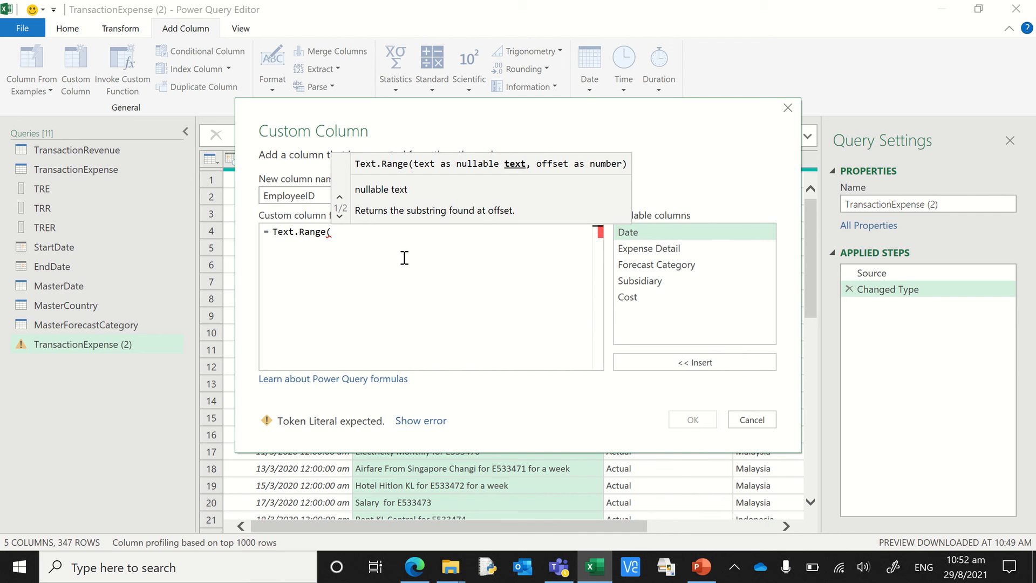
double_click(654, 249)
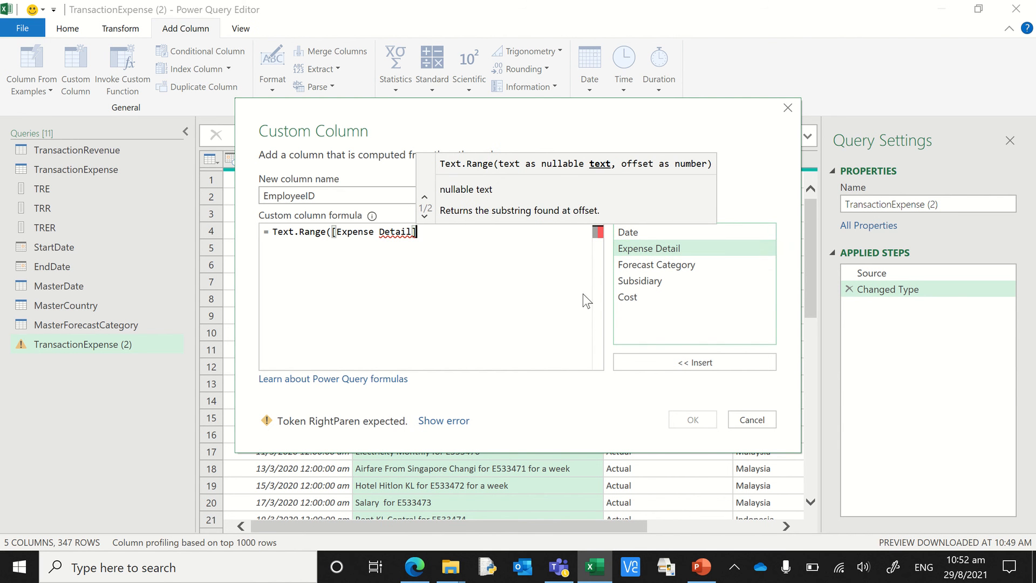
- Nest the Text.PositionOf function as the offset argument of Text.Range, leaving no duplicated "Text" in its name
text(,)
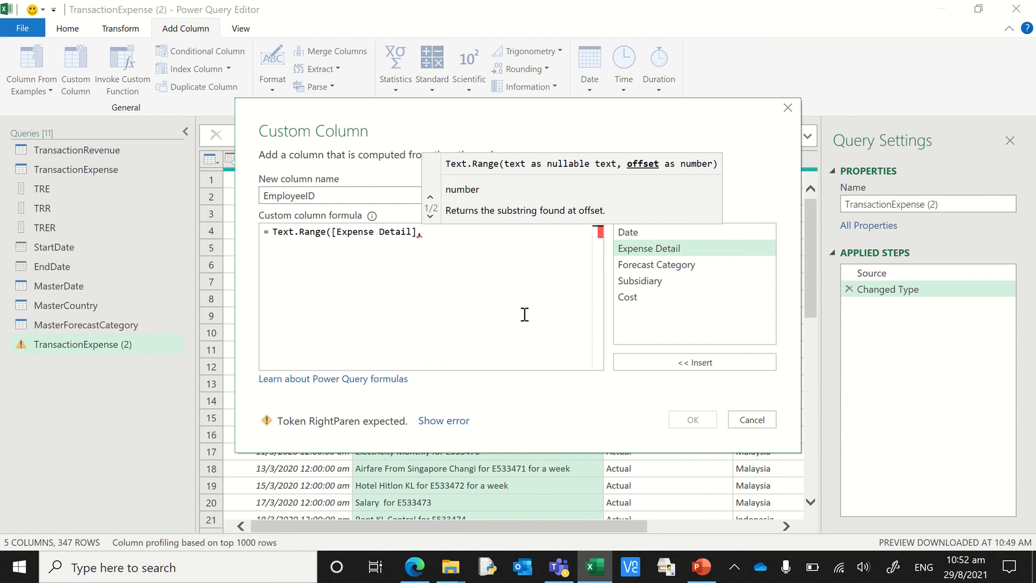
text(Text.)
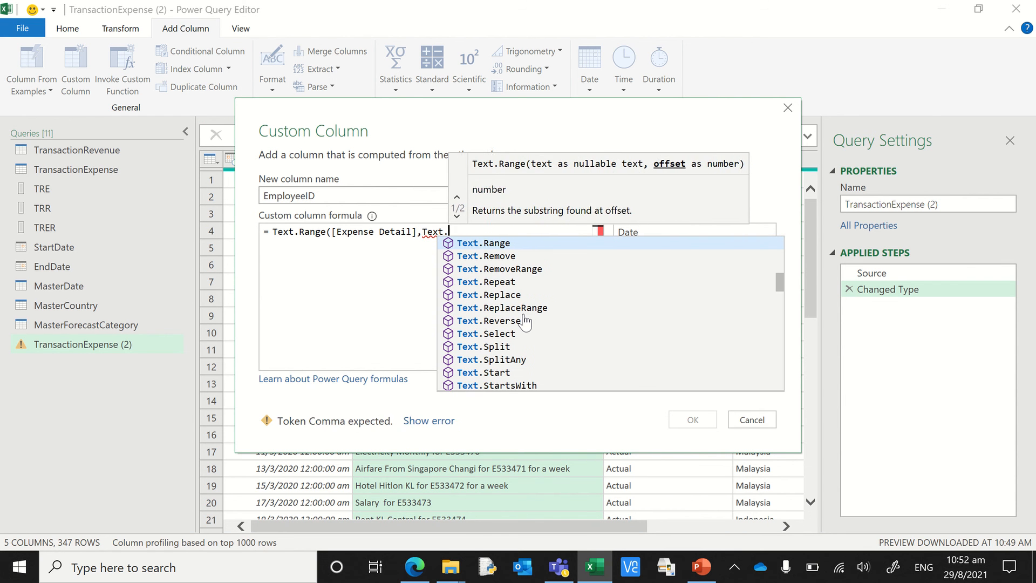
text(Position)
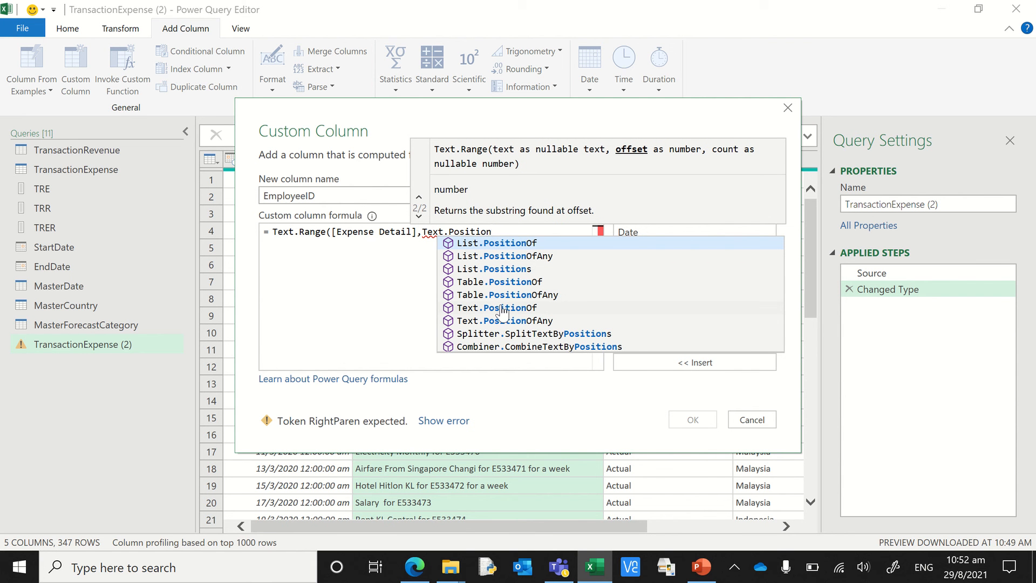
click(503, 308)
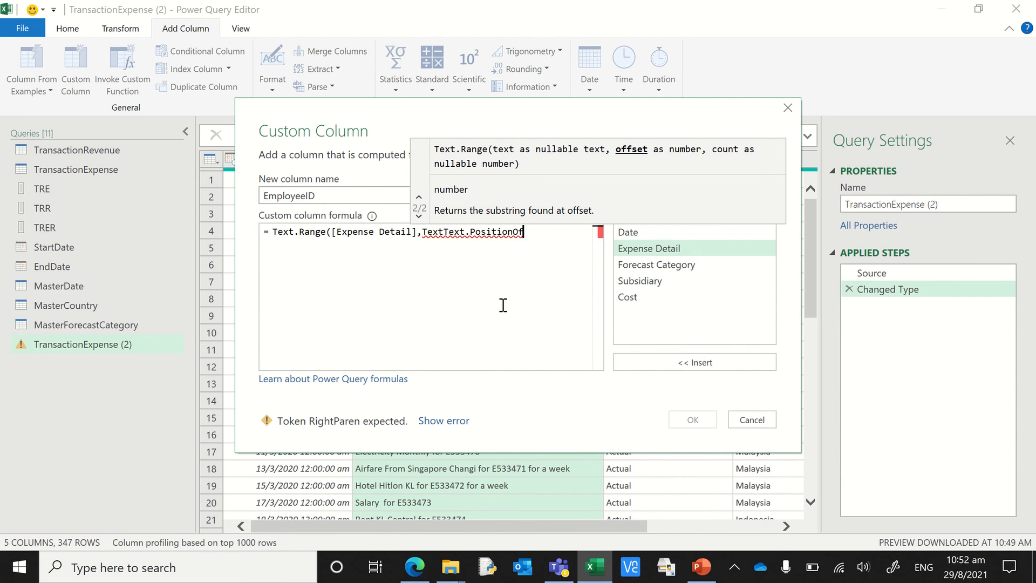
click(445, 232)
key(BackSpace)
key(BackSpace)
key(BackSpace)
key(BackSpace)
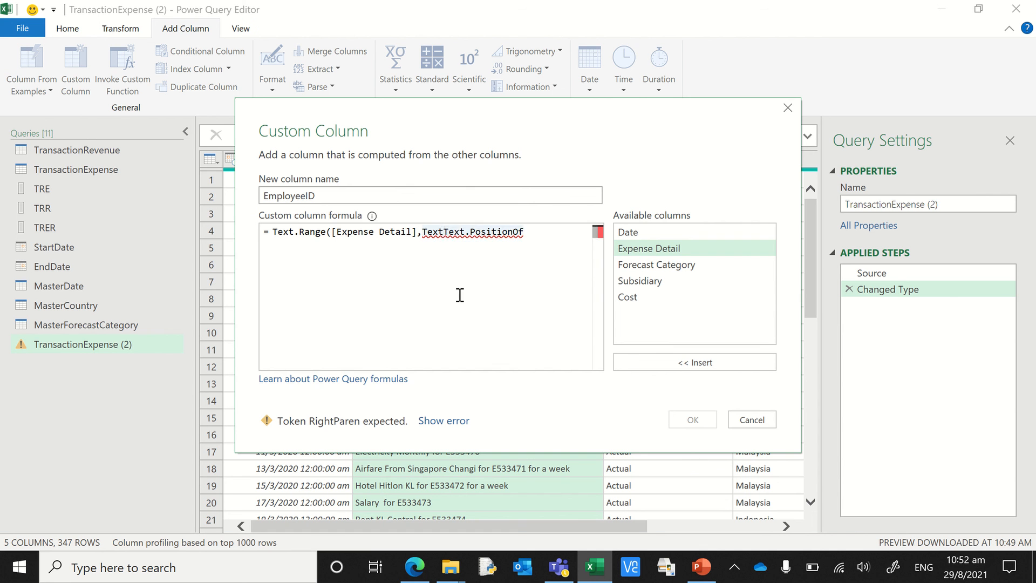
click(521, 237)
text(()
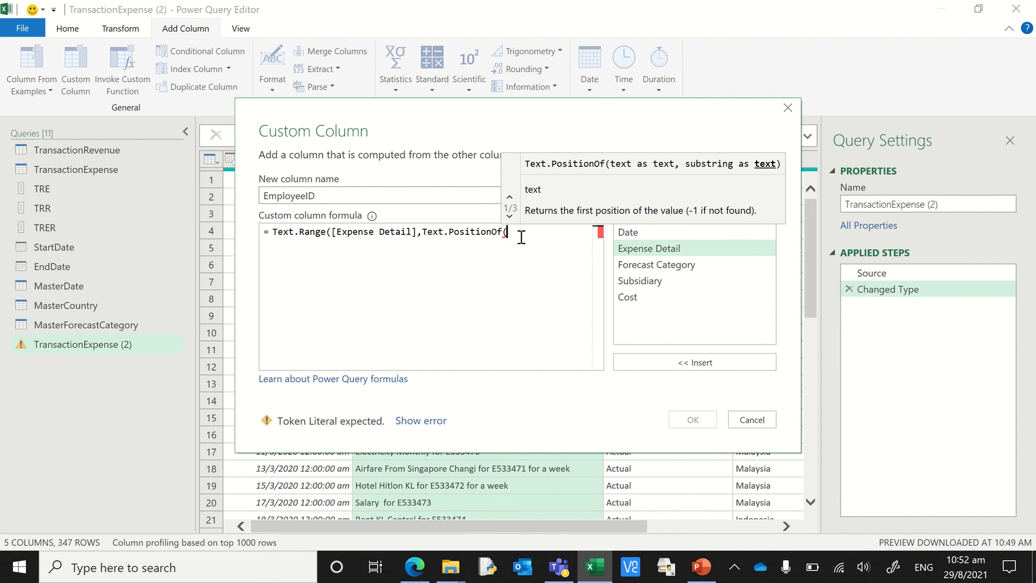
- Complete Text.PositionOf with [Expense Detail] as its text and "E5" as the substring to find
click(636, 251)
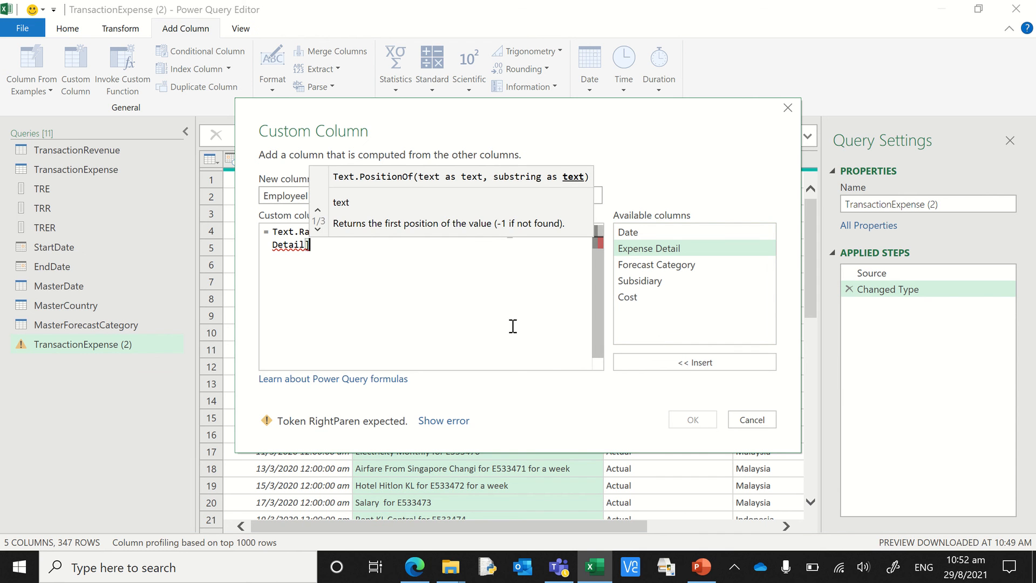
text(,)
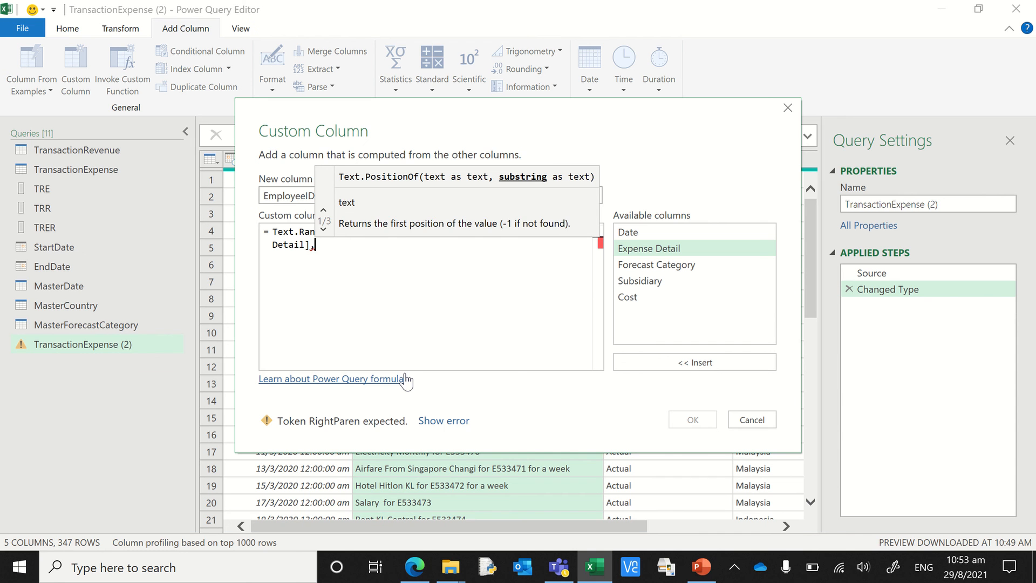
text("")
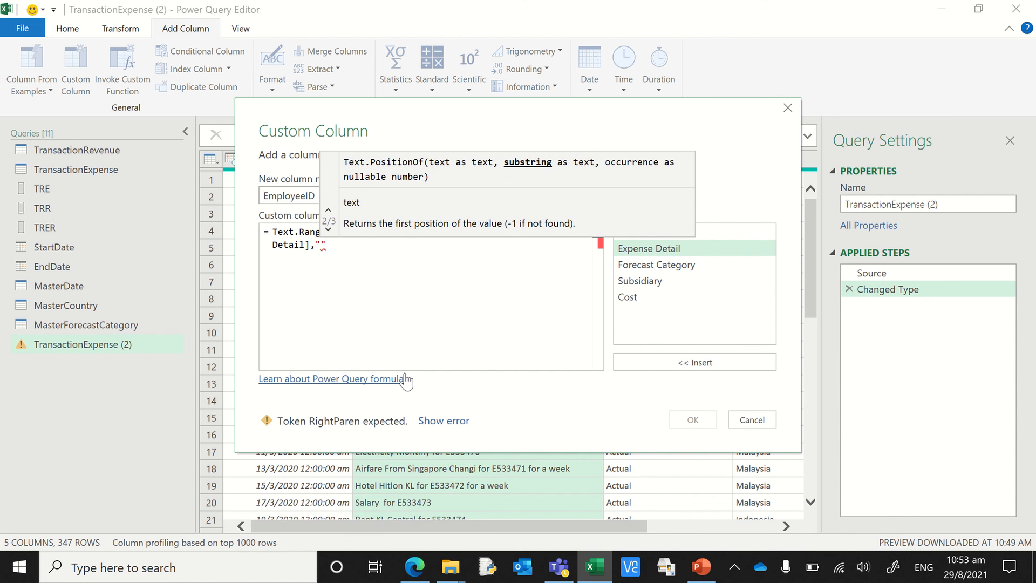
text(E)
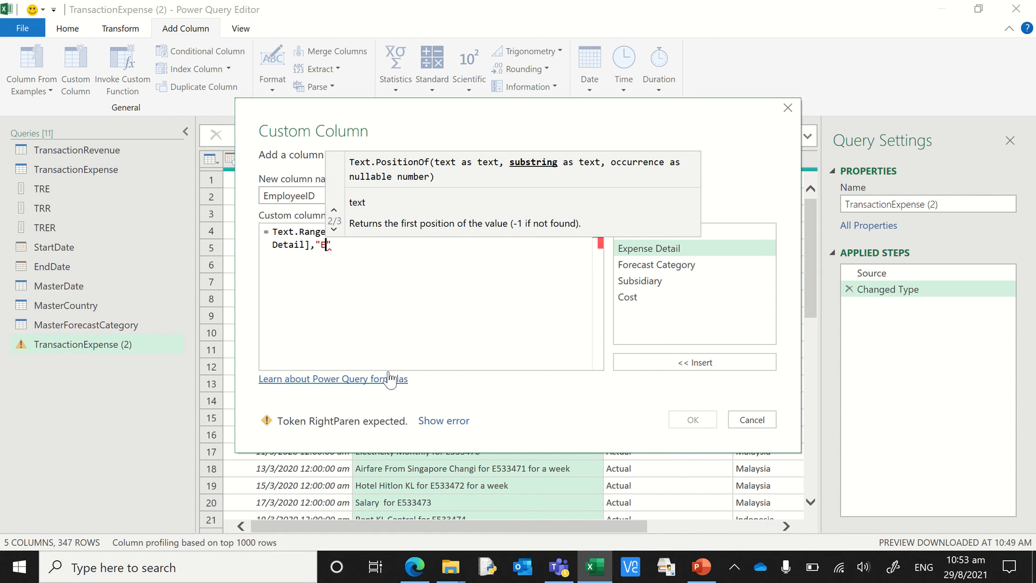
text(5)
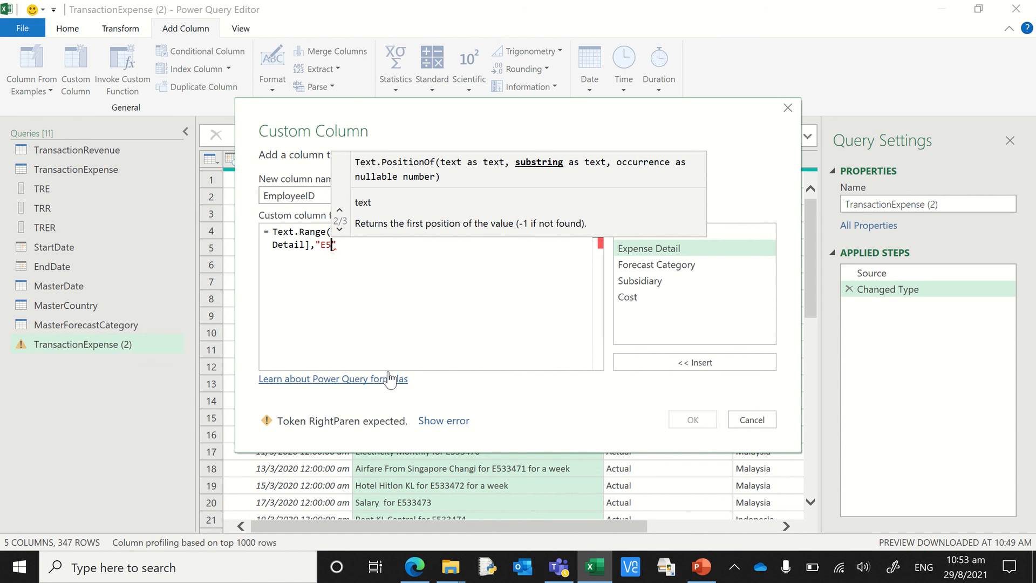
click(353, 246)
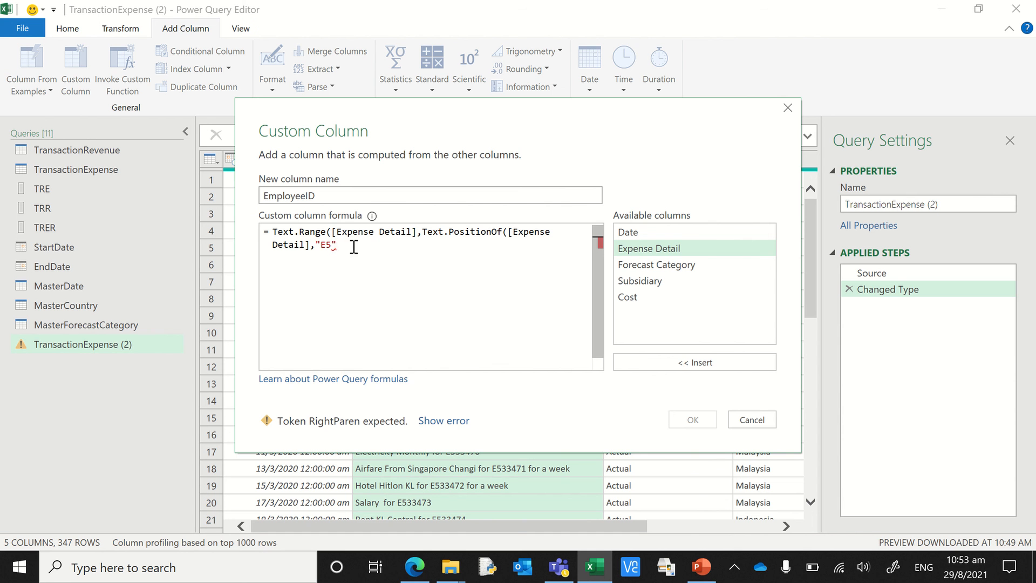
text())
- Finish the Text.Range formula with a count of 7 characters and create the EmployeeID column
mouse_move(486, 236)
text(,7)
text())
key(BackSpace)
text())
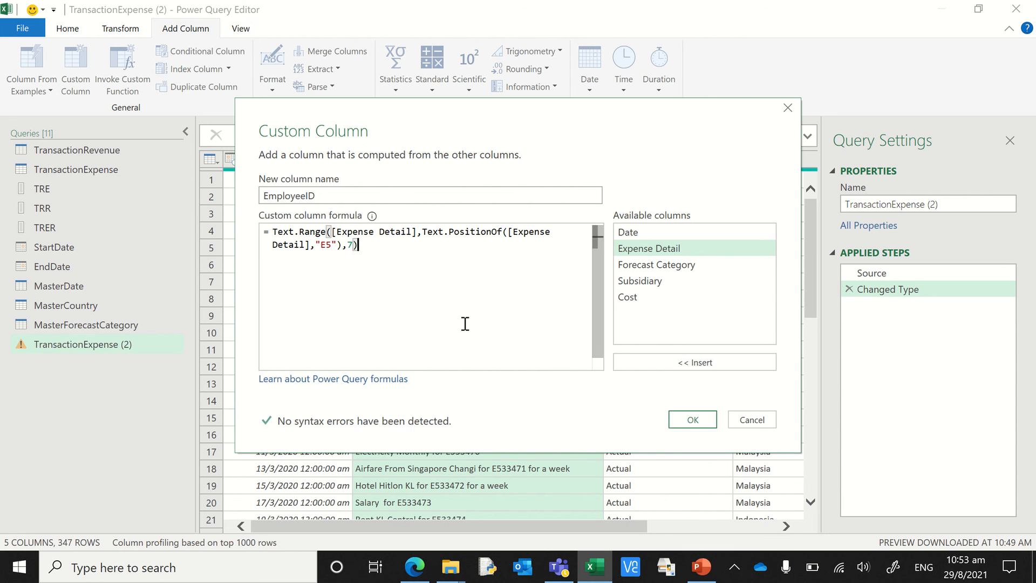
click(338, 246)
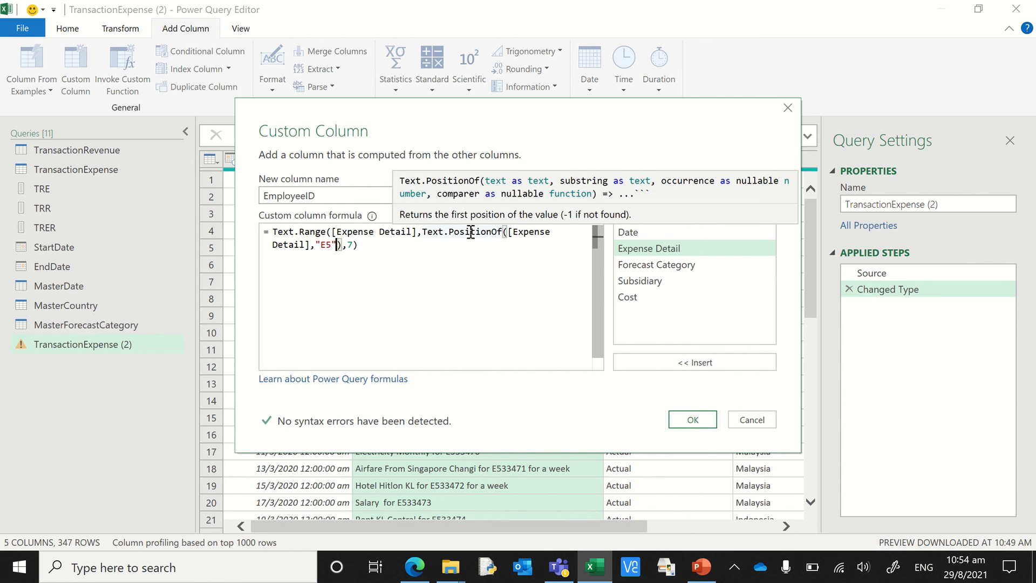
click(360, 247)
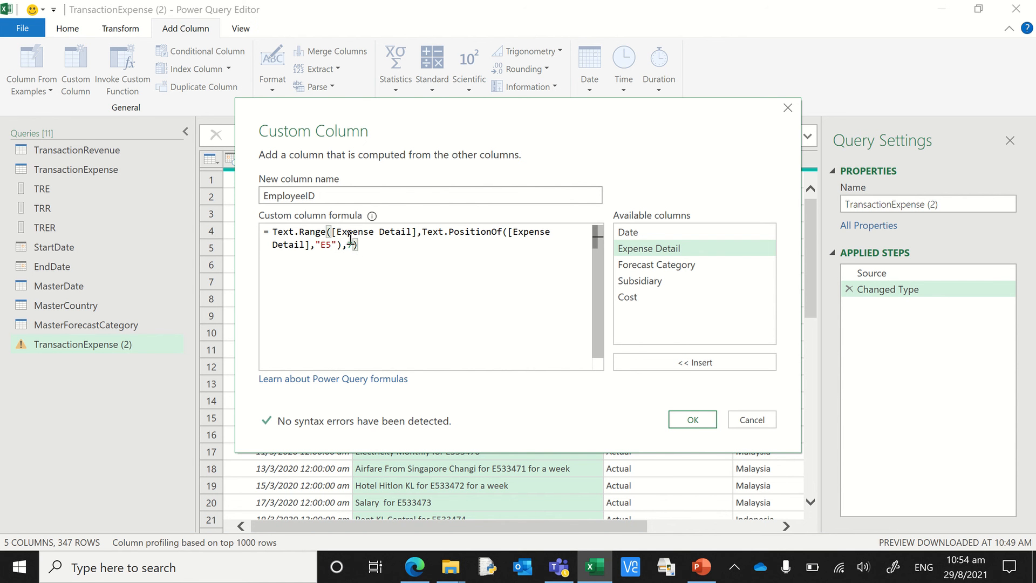
click(681, 418)
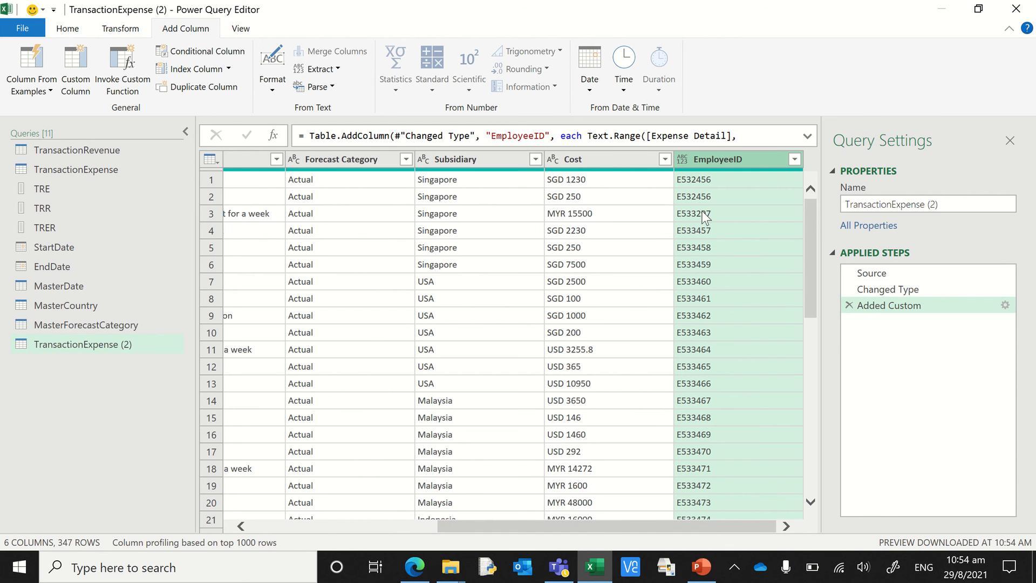
- Set the EmployeeID column's data type to Text and bring the Expense Detail column back into view
click(682, 160)
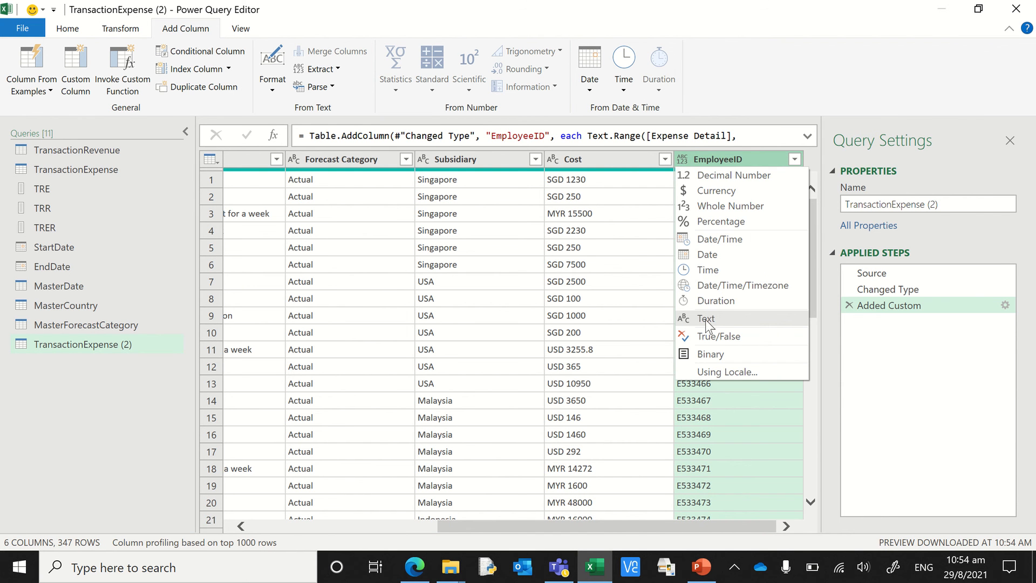
click(706, 319)
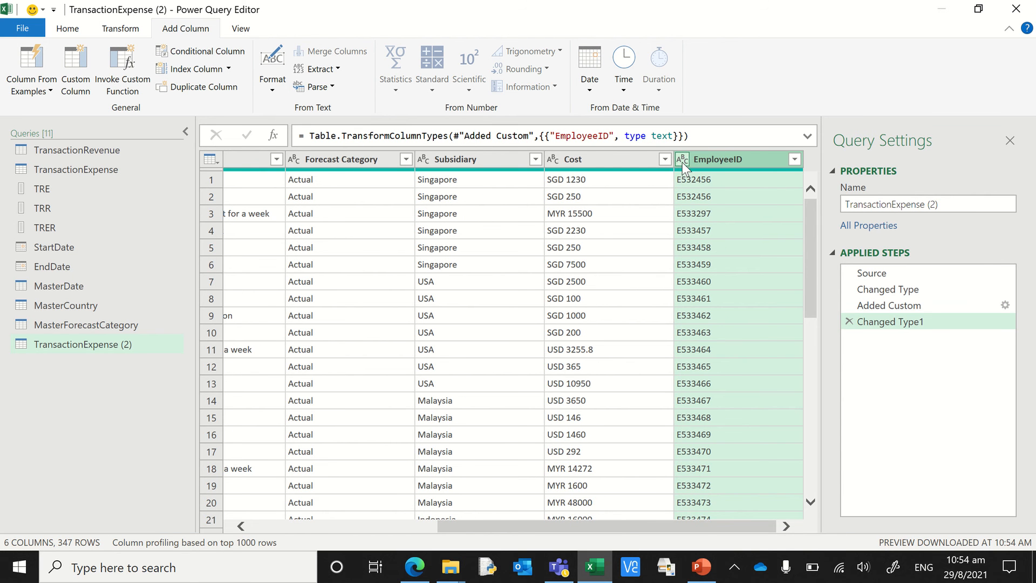
drag(701, 529, 518, 532)
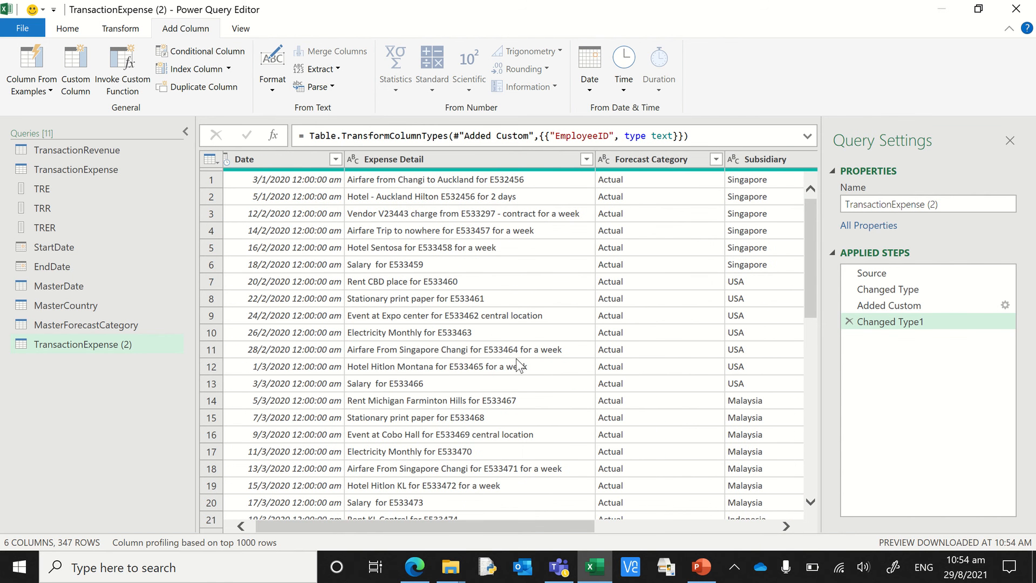